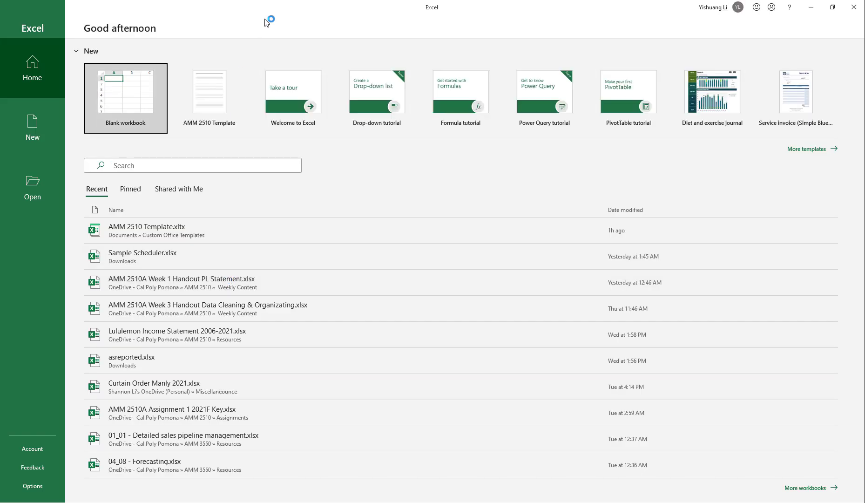
Create a new blank workbook
{"action": "left_click", "coordinate": [130, 99]}
{"action": "left_click", "coordinate": [205, 258]}
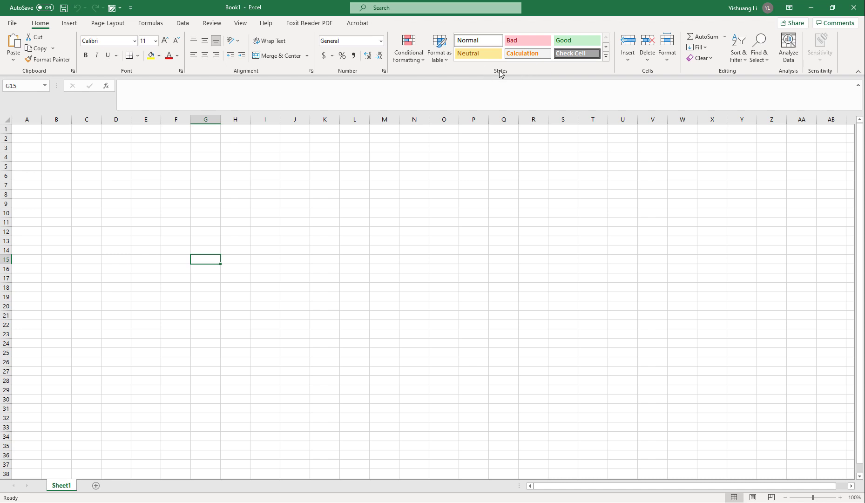
Open the Normal cell style for modification and bring up its font settings
{"action": "left_click", "coordinate": [491, 41]}
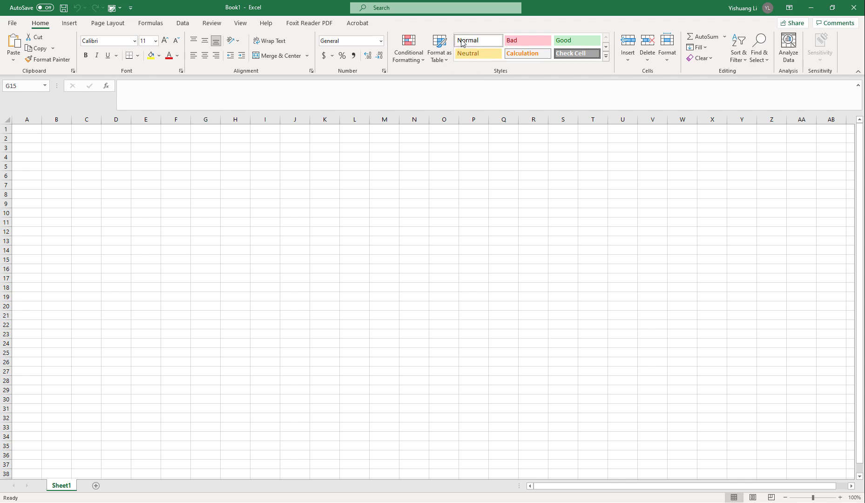
{"action": "right_click", "coordinate": [491, 40]}
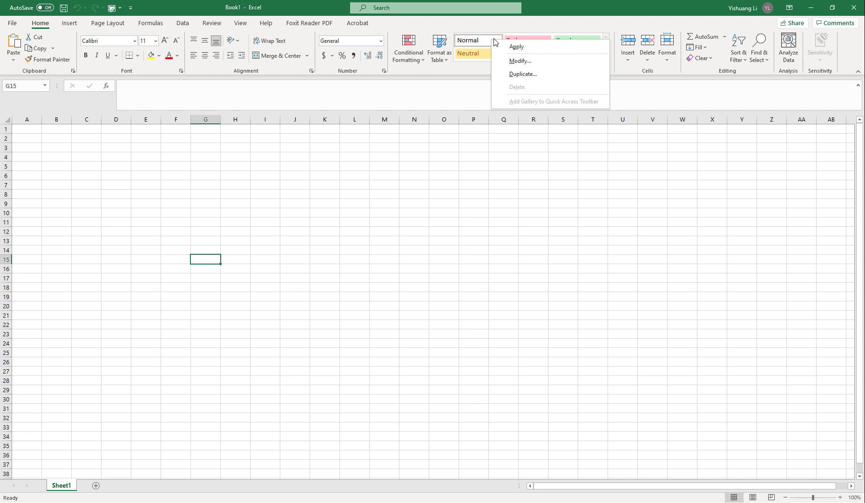
{"action": "left_click", "coordinate": [506, 64]}
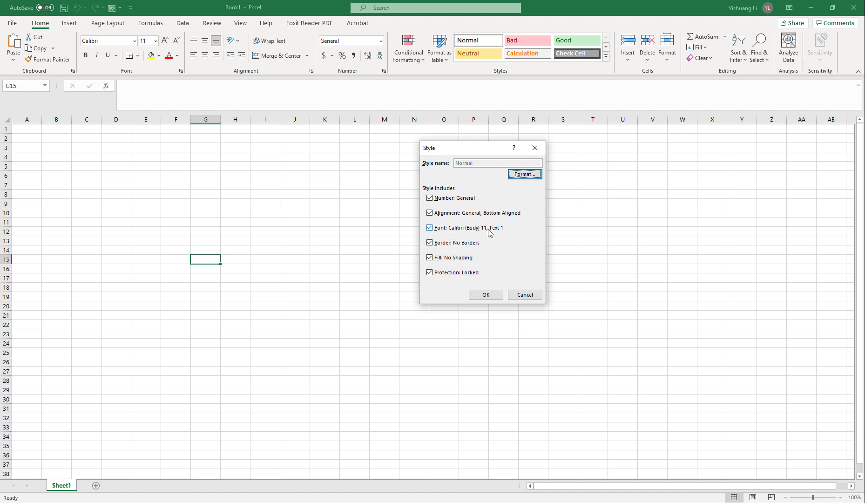
{"action": "left_click", "coordinate": [524, 175]}
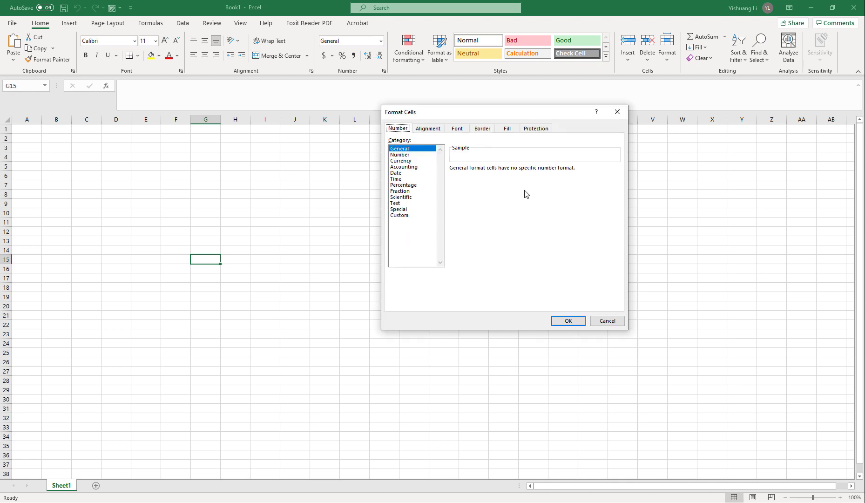
{"action": "left_click_drag", "start_coordinate": [492, 114], "coordinate": [347, 199]}
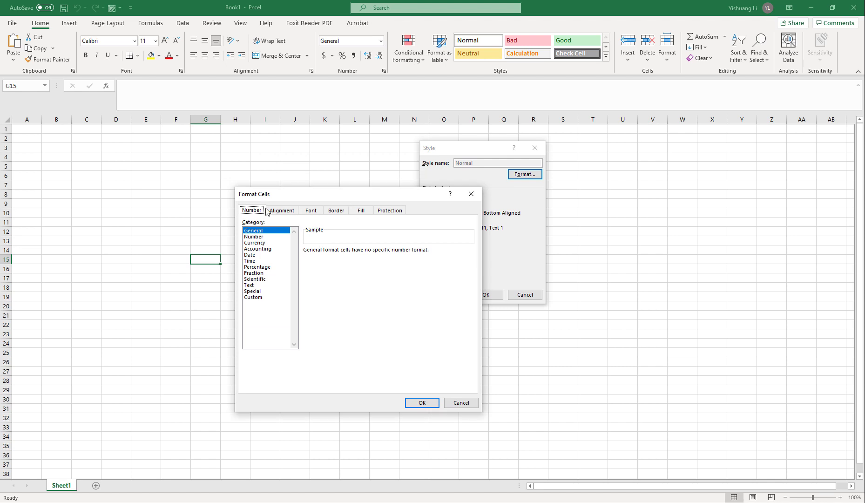
{"action": "left_click", "coordinate": [314, 213]}
{"action": "left_click_drag", "start_coordinate": [328, 195], "coordinate": [329, 191]}
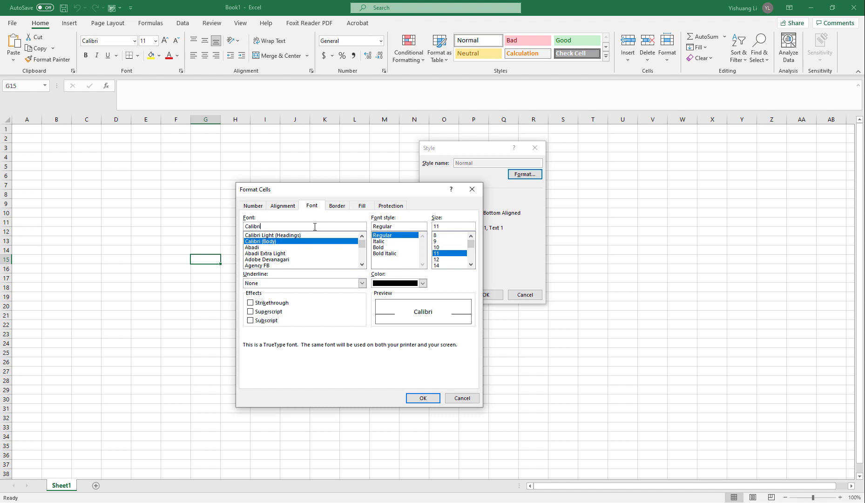
Try Arial as the font of the Normal cell style
{"action": "left_click_drag", "start_coordinate": [281, 226], "coordinate": [240, 229]}
{"action": "type", "text": "aria"}
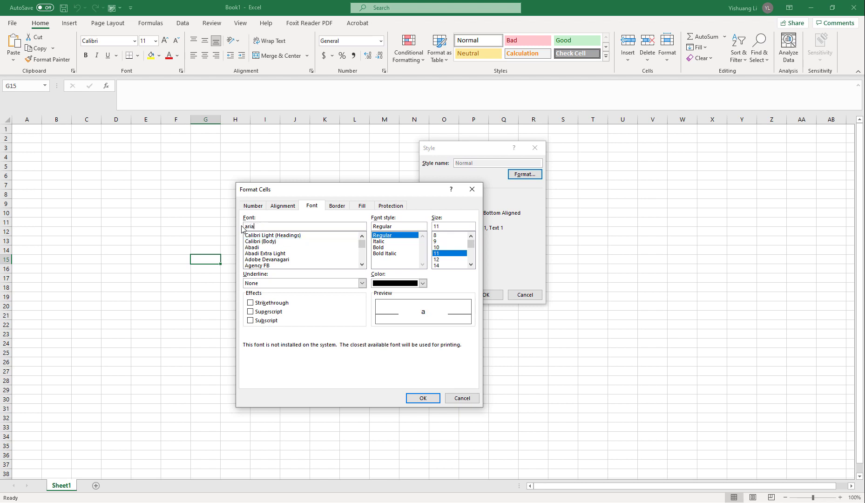
{"action": "type", "text": "l"}
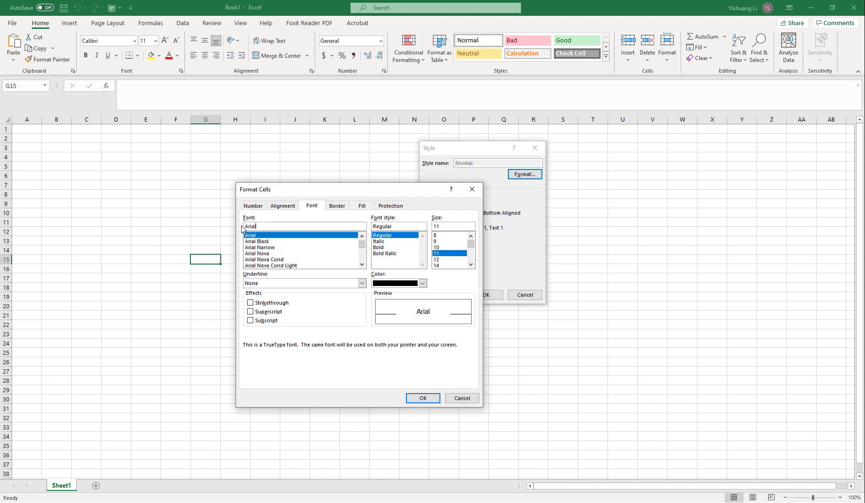
{"action": "key", "text": "BackSpace"}
{"action": "key", "text": "BackSpace"}
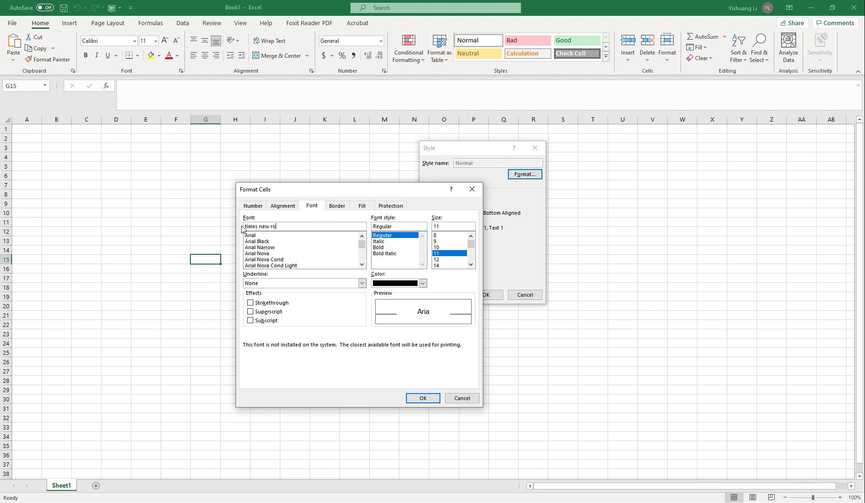
Set the Normal cell style's font to Times New Roman and apply the modified style
{"action": "type", "text": "n"}
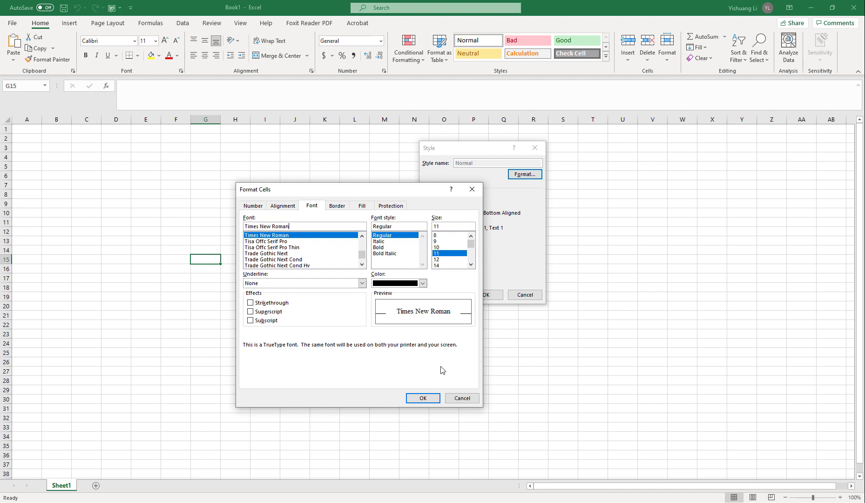
{"action": "left_click", "coordinate": [423, 399]}
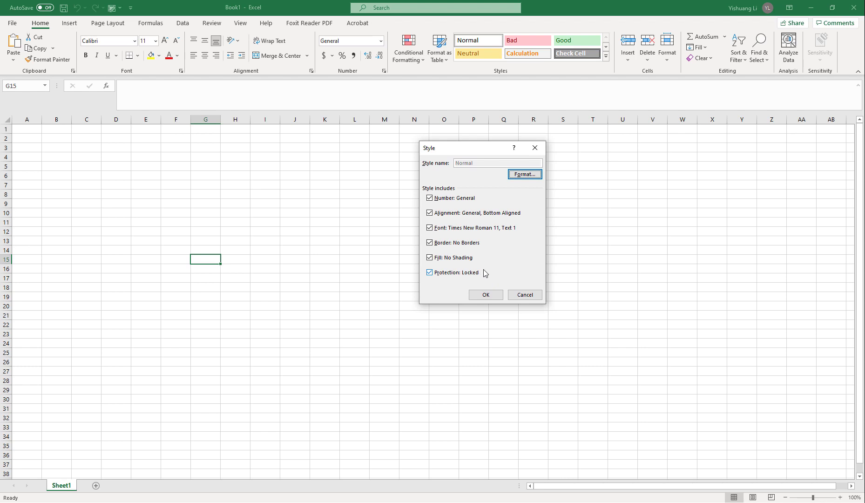
{"action": "left_click", "coordinate": [486, 294]}
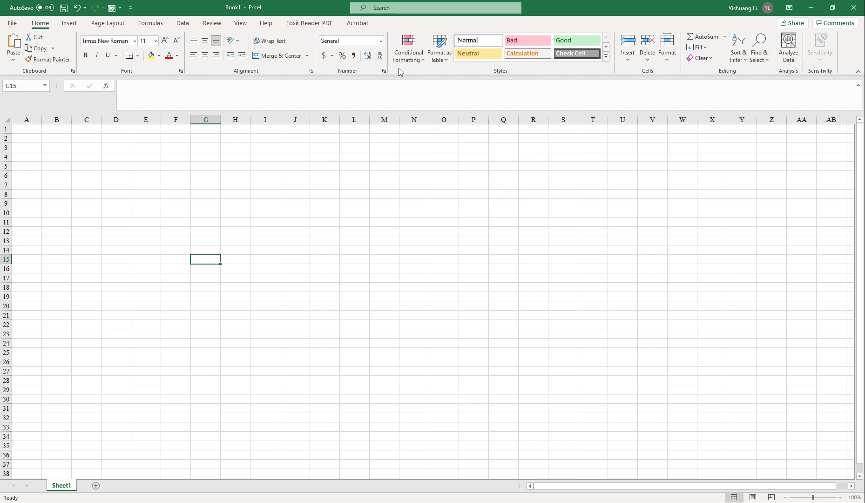
Enter the sample number 123 in cell A1 and select that cell again
{"action": "left_click", "coordinate": [33, 134]}
{"action": "left_click", "coordinate": [33, 127]}
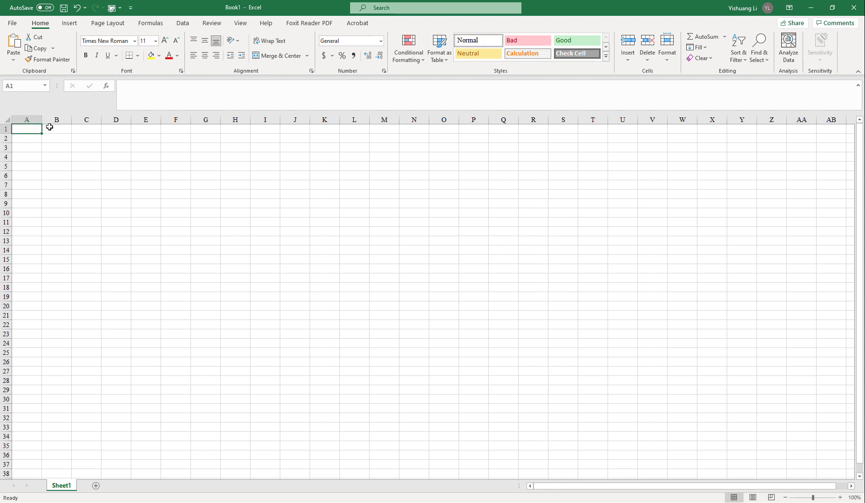
{"action": "type", "text": "123"}
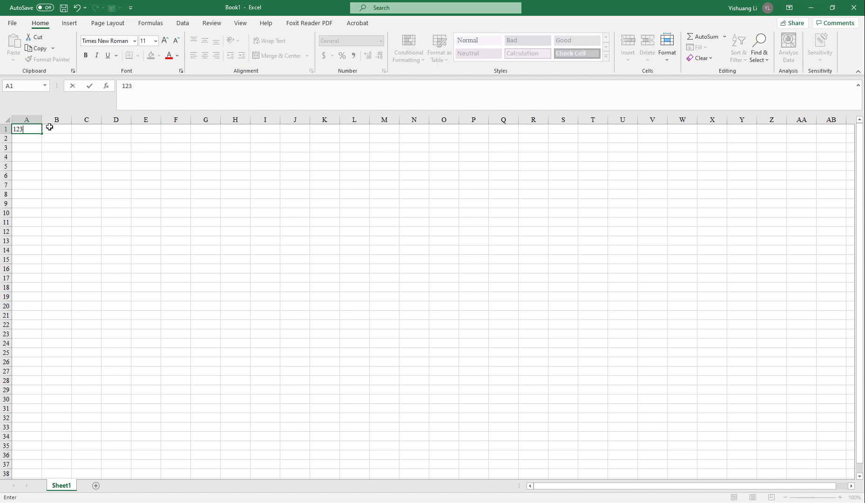
{"action": "key", "text": "Return"}
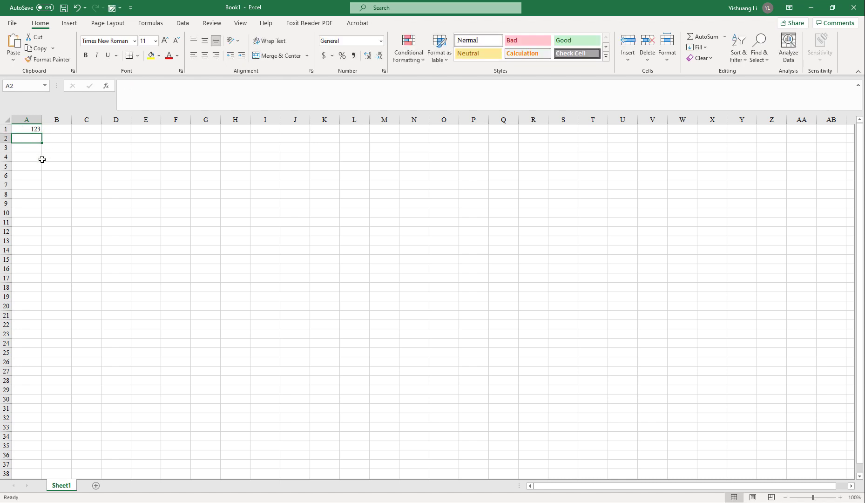
{"action": "left_click", "coordinate": [43, 158]}
{"action": "left_click", "coordinate": [33, 129]}
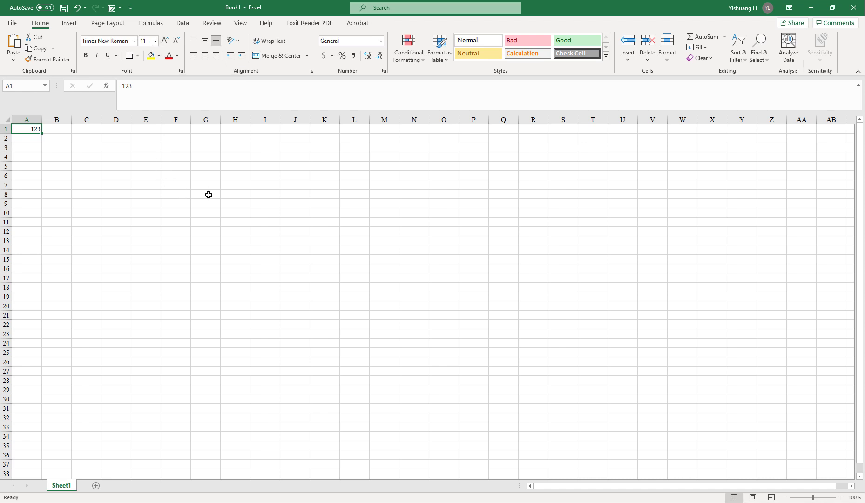
Modify the Heading 1 cell style so that its font is Times New Roman
{"action": "left_click", "coordinate": [605, 56]}
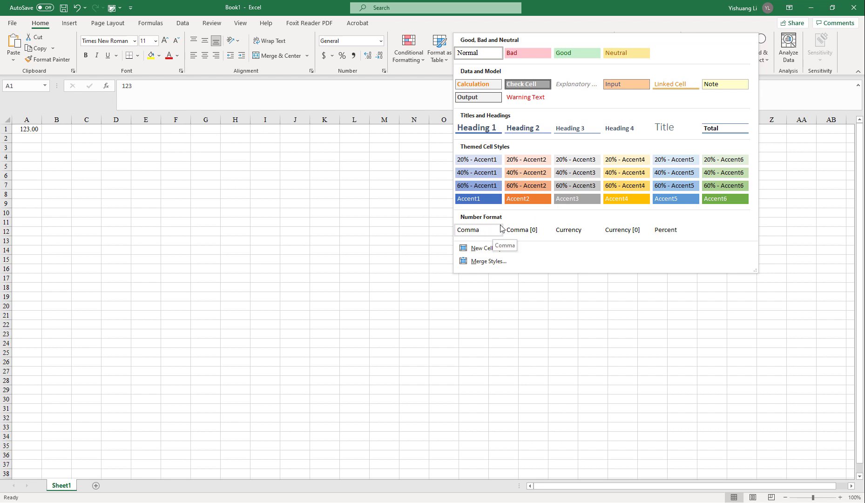
{"action": "right_click", "coordinate": [489, 130]}
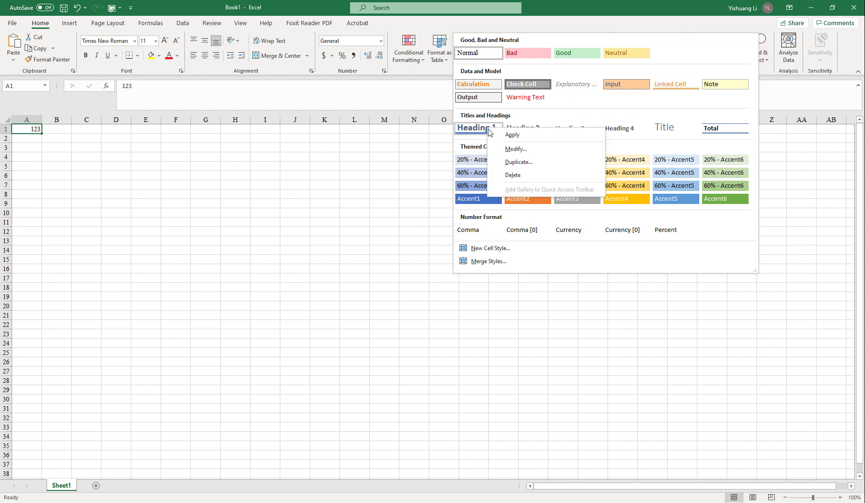
{"action": "left_click", "coordinate": [508, 150]}
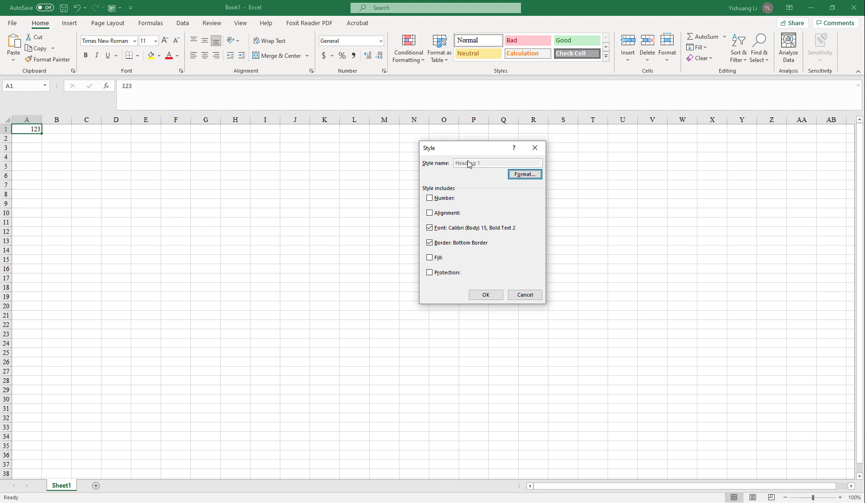
{"action": "left_click_drag", "start_coordinate": [470, 146], "coordinate": [451, 151]}
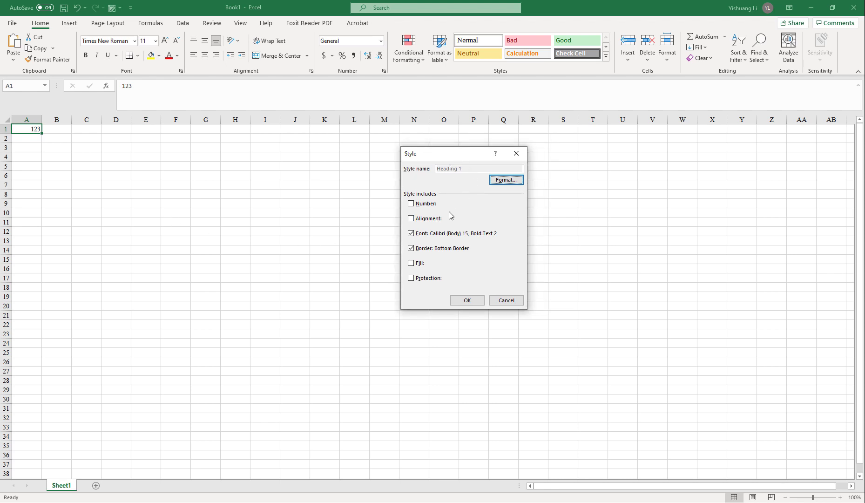
{"action": "left_click", "coordinate": [506, 187]}
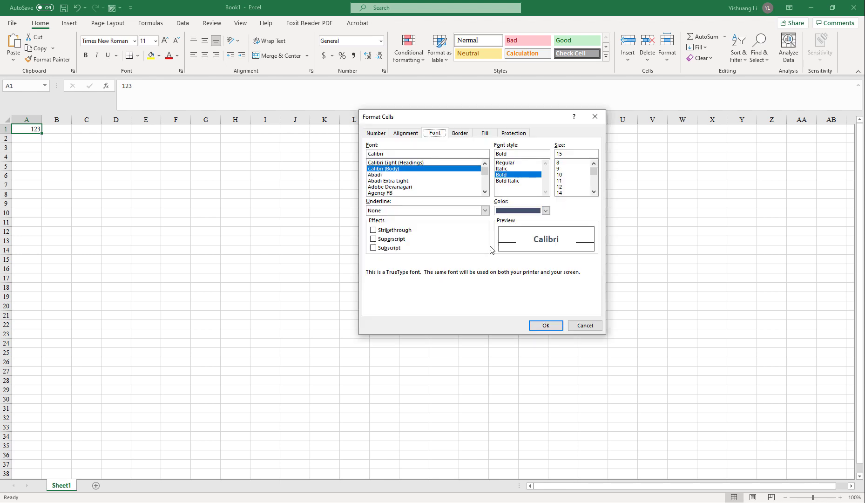
{"action": "left_click_drag", "start_coordinate": [471, 116], "coordinate": [246, 194]}
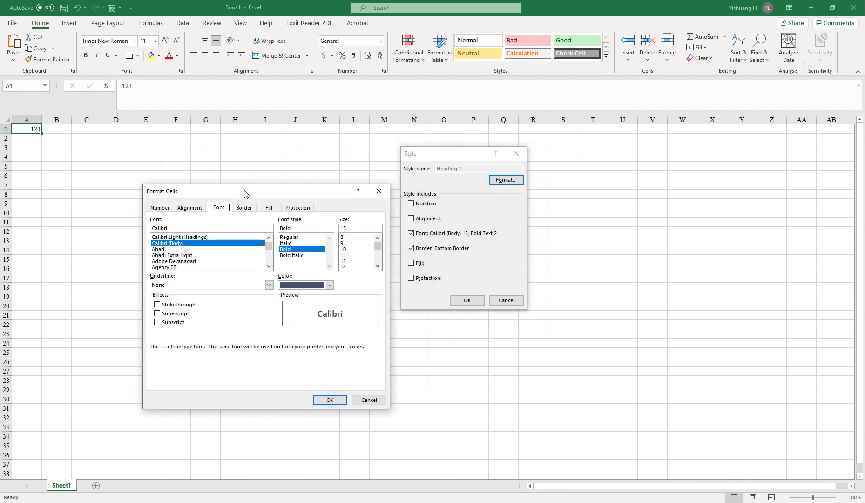
{"action": "left_click_drag", "start_coordinate": [183, 227], "coordinate": [140, 227]}
{"action": "type", "text": "tim"}
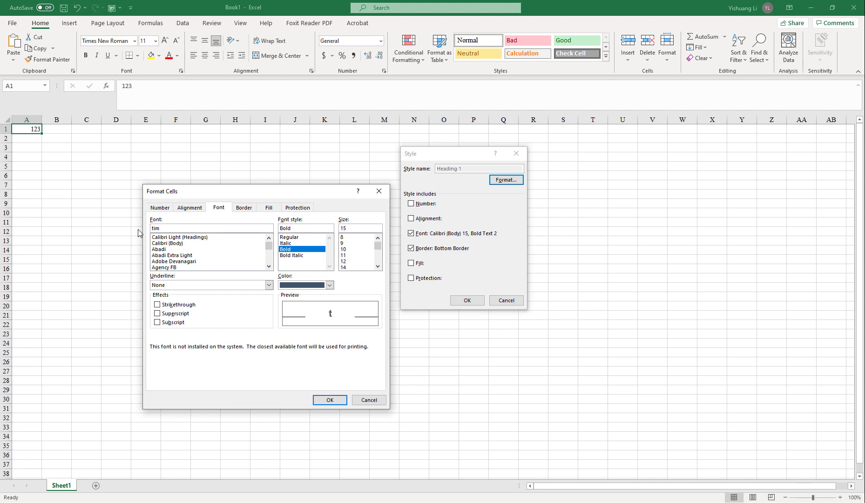
{"action": "type", "text": "es newroman"}
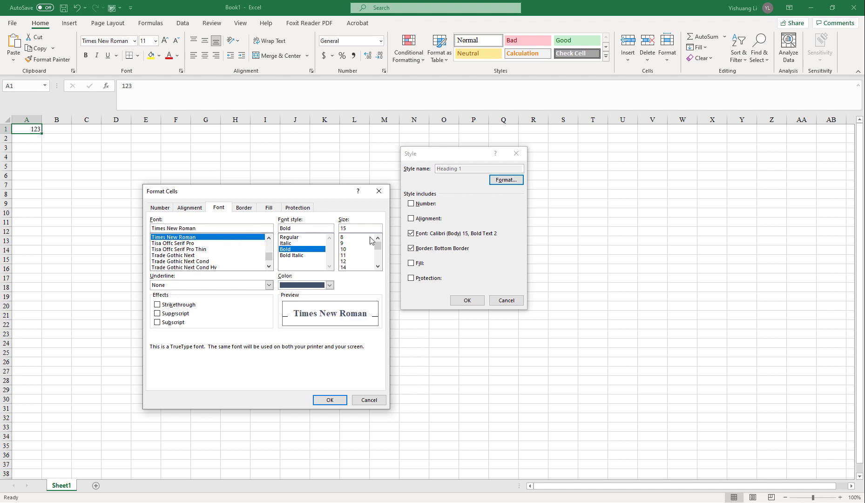
Set the Heading 1 style's font size to 12, keep its color, and apply the modified style
{"action": "scroll", "coordinate": [382, 249], "scroll_direction": "down", "scroll_amount": 1}
{"action": "left_click", "coordinate": [356, 256]}
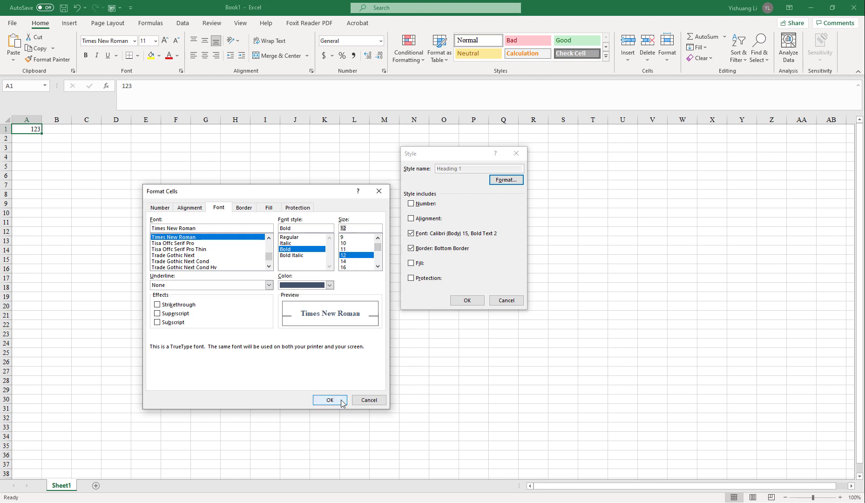
{"action": "left_click", "coordinate": [330, 285]}
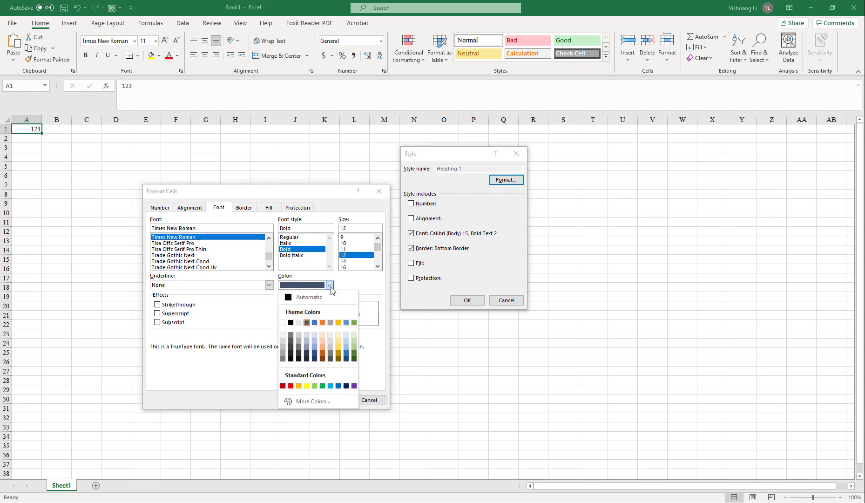
{"action": "left_click", "coordinate": [331, 288]}
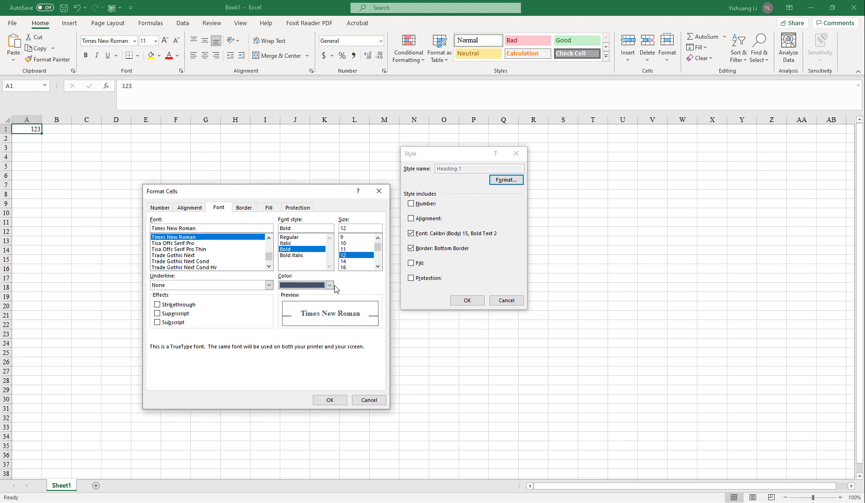
{"action": "left_click", "coordinate": [335, 400]}
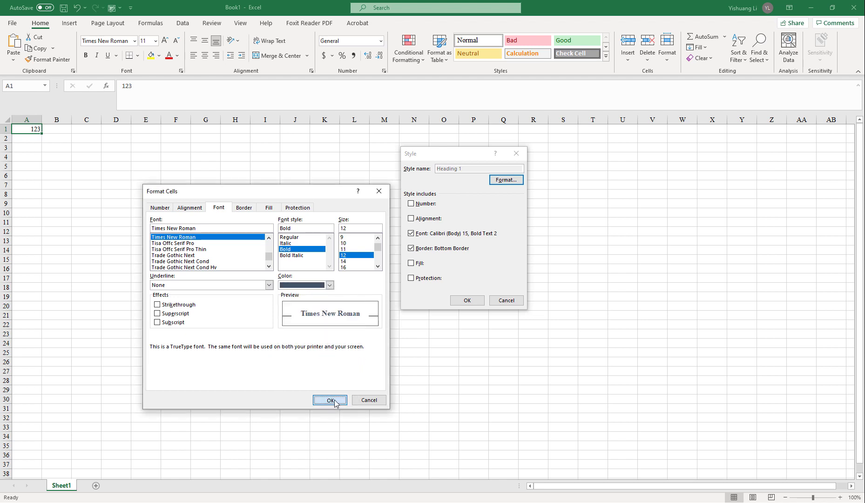
{"action": "left_click", "coordinate": [467, 300]}
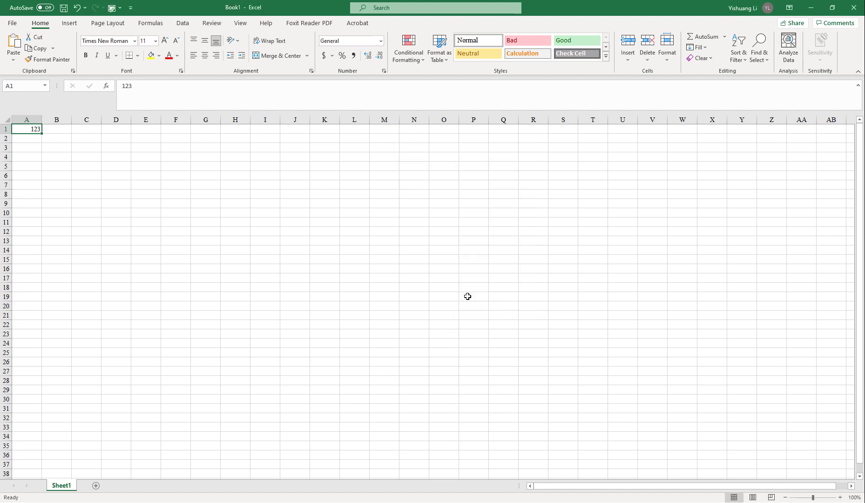
{"action": "left_click", "coordinate": [607, 57]}
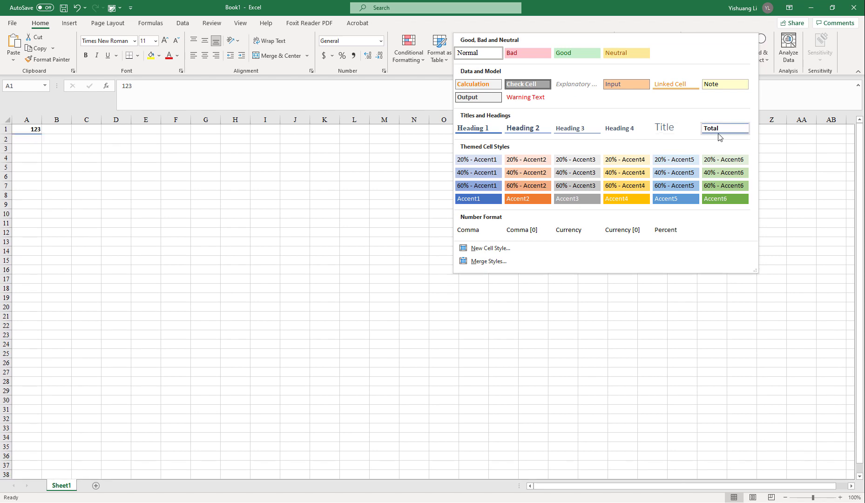
{"action": "left_click", "coordinate": [654, 11]}
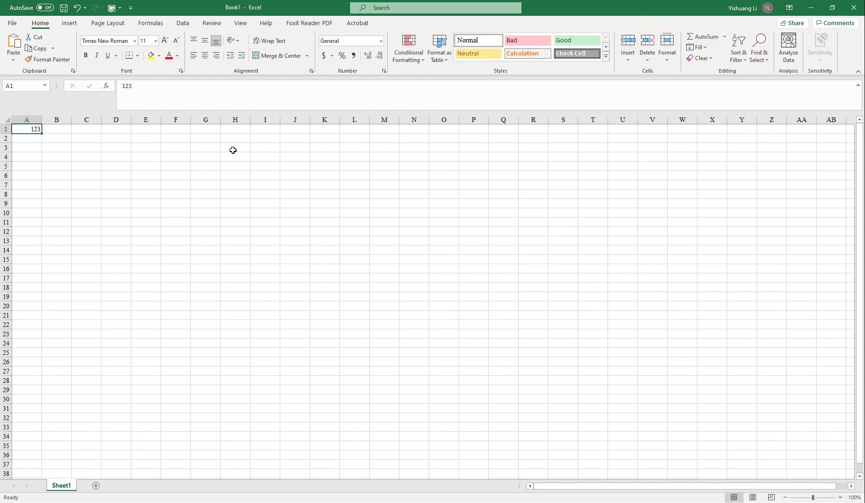
Switch the worksheet to Page Layout view and open the left section of the page header for editing
{"action": "left_click", "coordinate": [240, 25]}
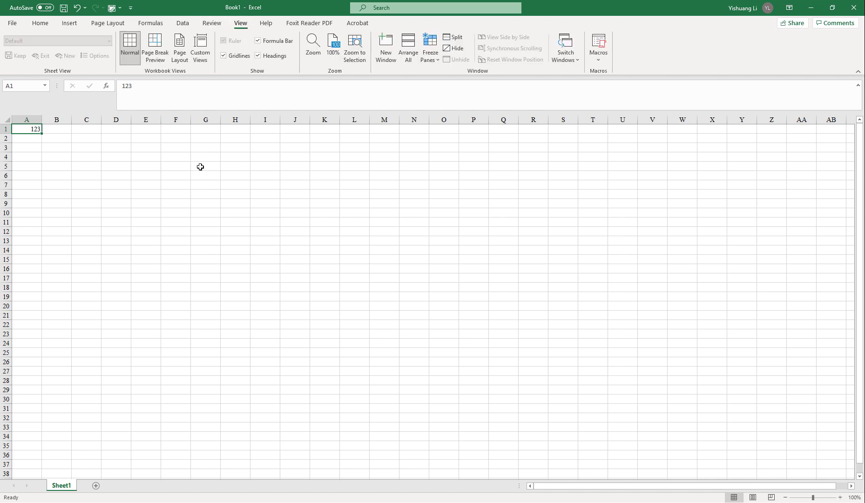
{"action": "left_click", "coordinate": [183, 52]}
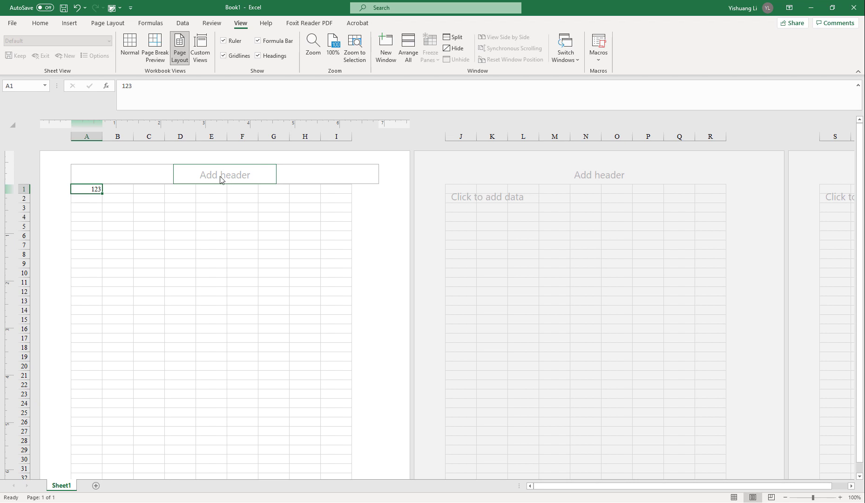
{"action": "left_click", "coordinate": [162, 176]}
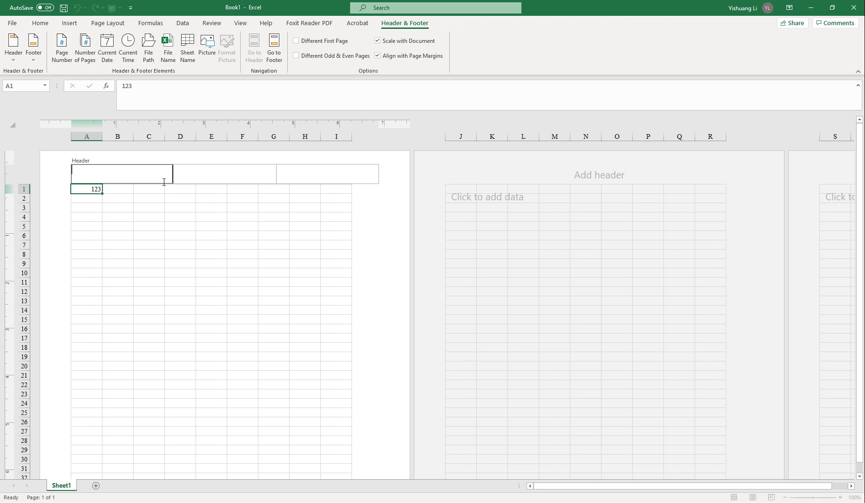
{"action": "left_click", "coordinate": [246, 174]}
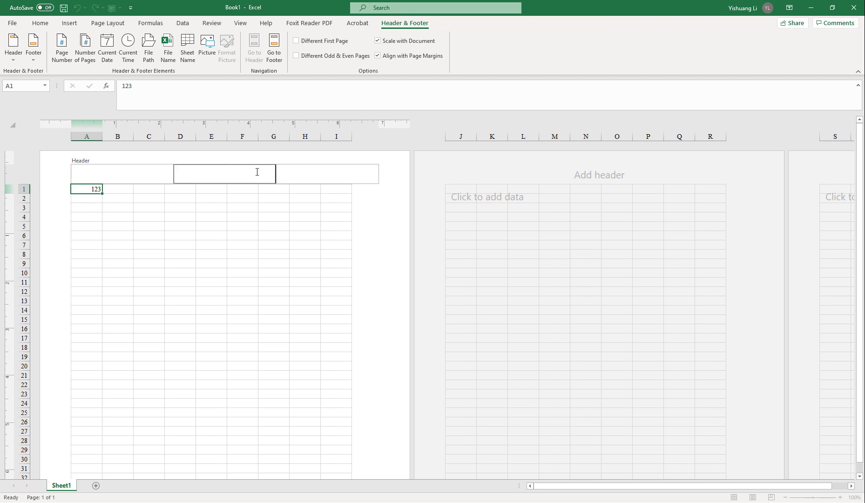
{"action": "left_click", "coordinate": [348, 174]}
{"action": "key", "text": "Escape"}
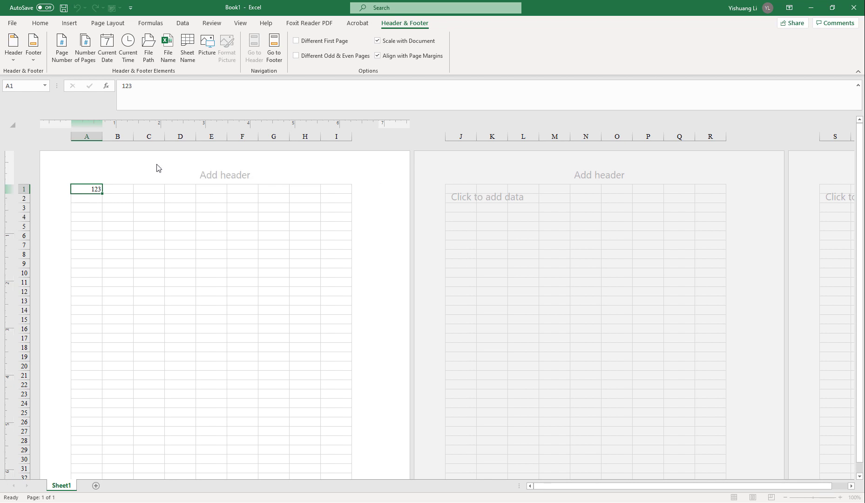
Enter the placeholder text "Your Name" in the left section of the page header
{"action": "left_click", "coordinate": [152, 179]}
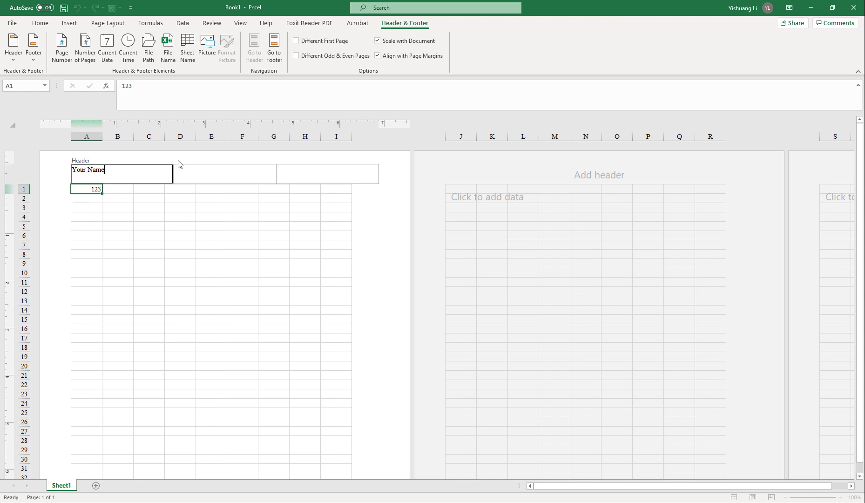
{"action": "left_click", "coordinate": [228, 169]}
{"action": "left_click", "coordinate": [156, 172]}
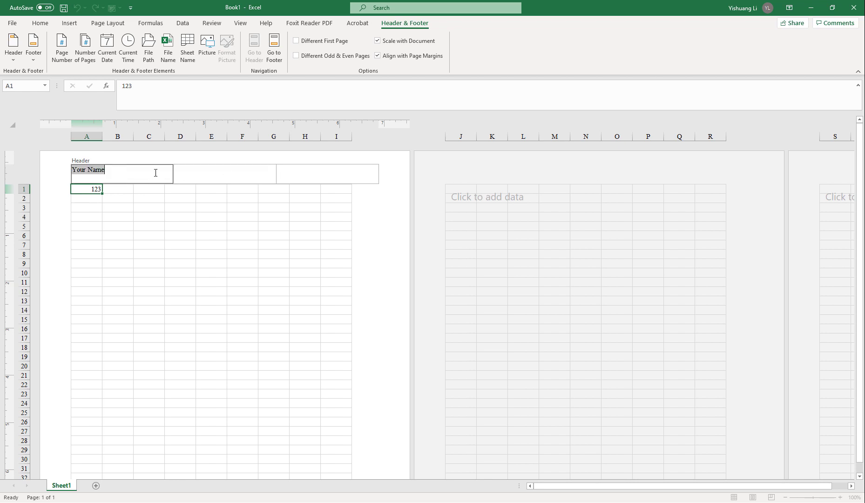
{"action": "left_click", "coordinate": [160, 167]}
Enter "Assignment" in the header's center section and "Due Date" in its right section, and return to the worksheet cells
{"action": "left_click", "coordinate": [228, 171]}
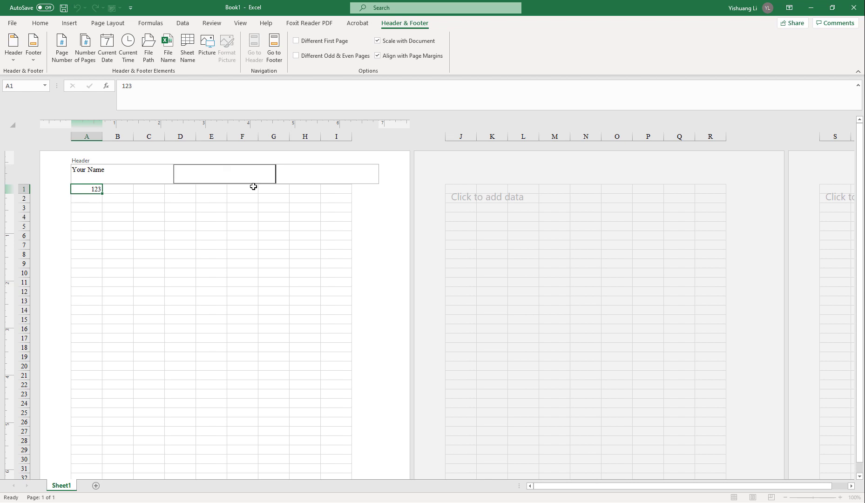
{"action": "type", "text": "Assignment"}
{"action": "left_click", "coordinate": [346, 178]}
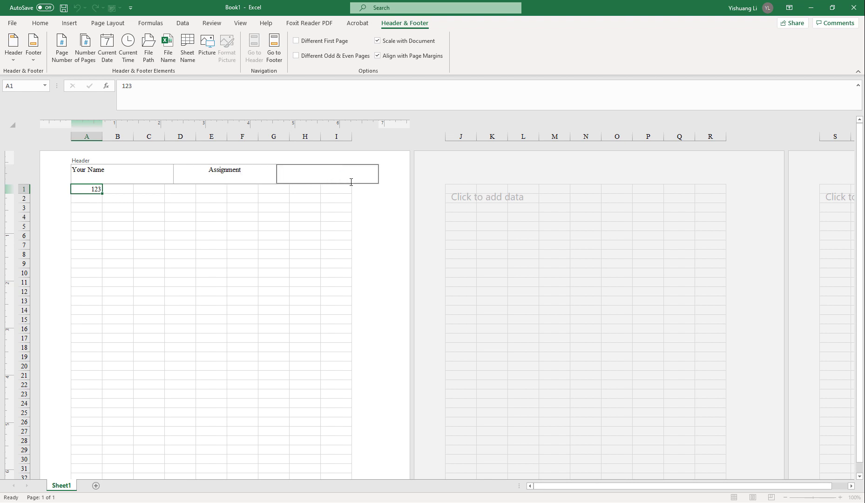
{"action": "type", "text": "Due Date"}
{"action": "left_click", "coordinate": [343, 198]}
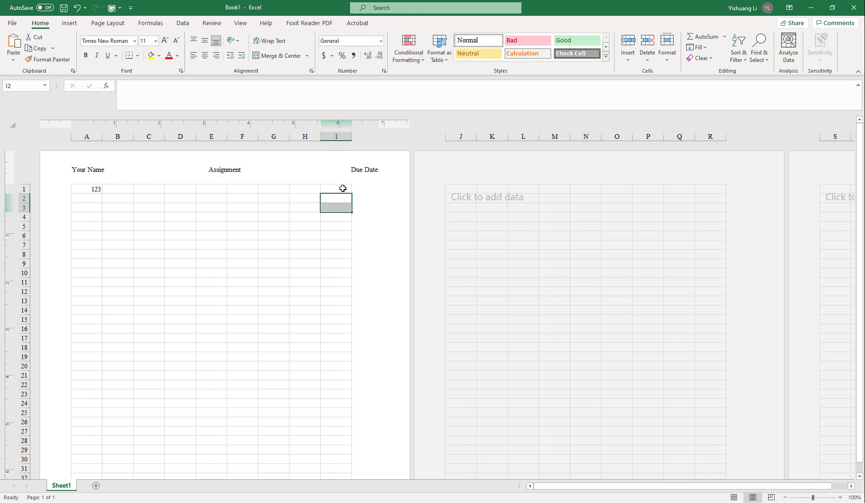
{"action": "left_click", "coordinate": [298, 207]}
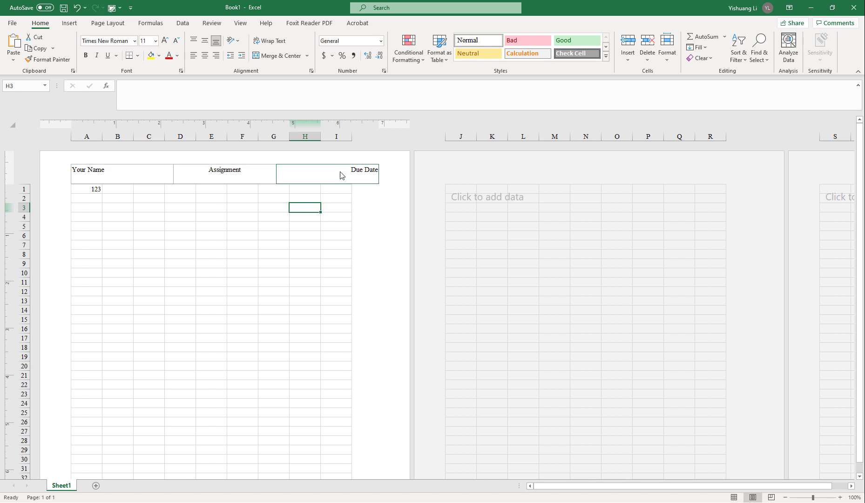
{"action": "left_click", "coordinate": [273, 213]}
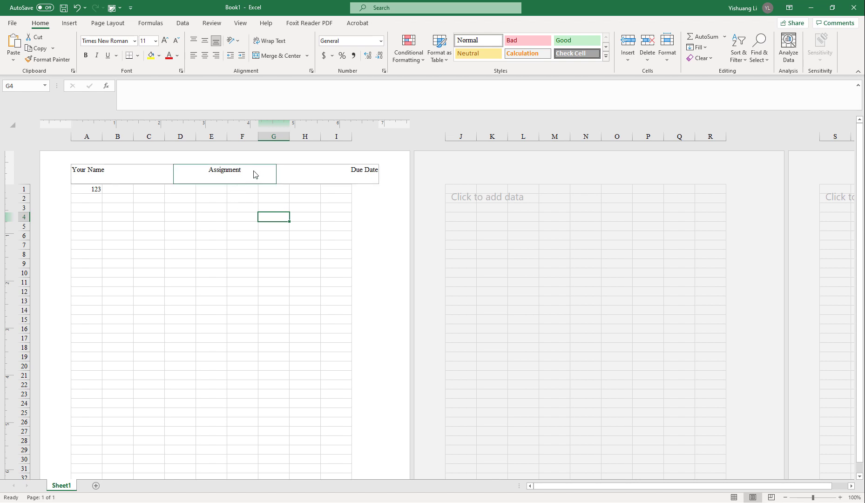
{"action": "left_click", "coordinate": [229, 261]}
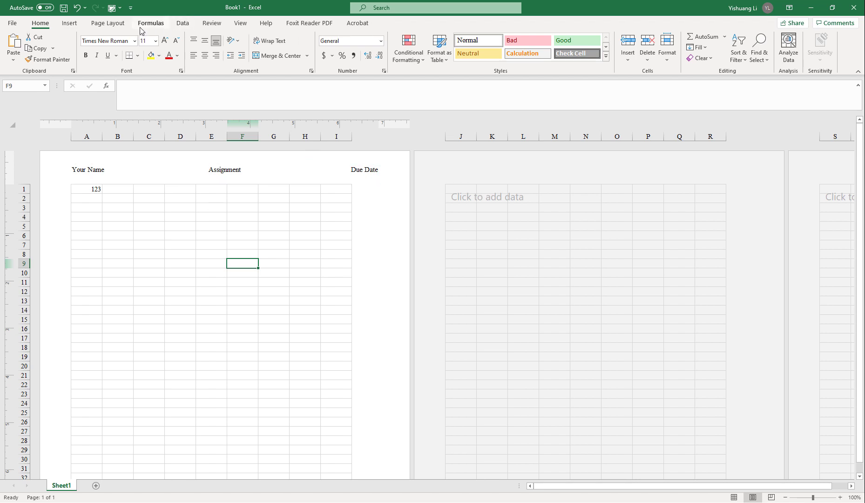
Hide the worksheet's row and column headings and show them again
{"action": "left_click", "coordinate": [248, 27]}
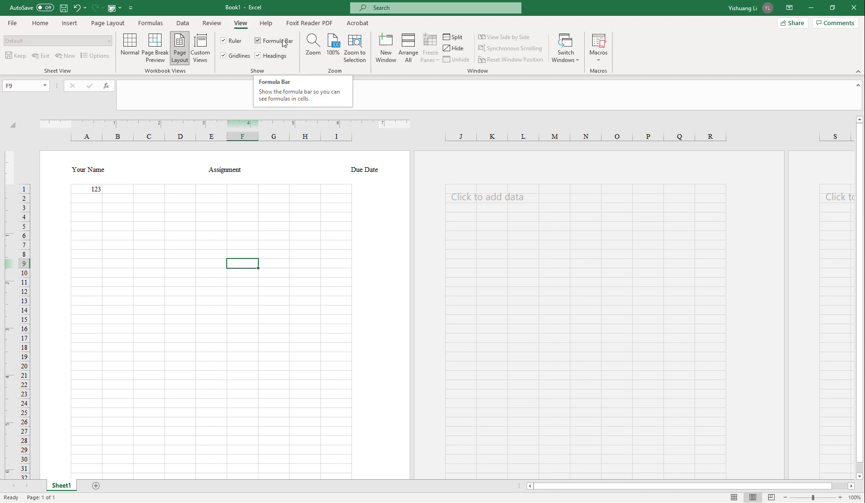
{"action": "left_click", "coordinate": [240, 59]}
{"action": "left_click", "coordinate": [281, 57]}
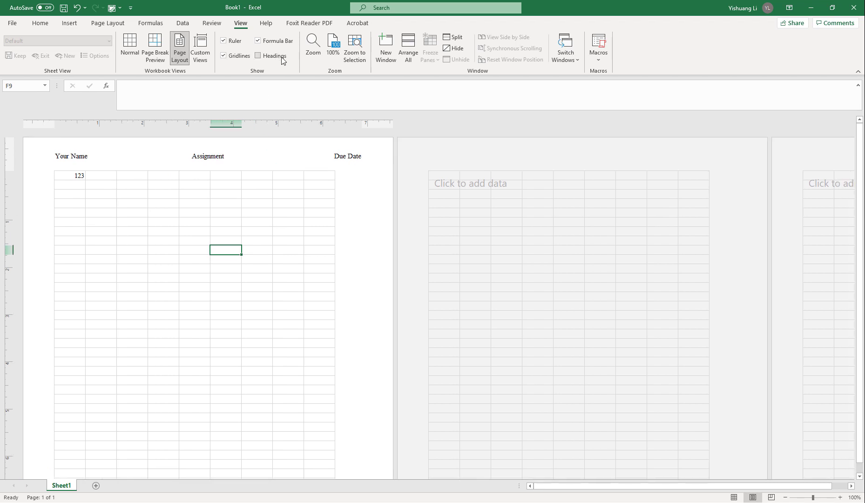
{"action": "left_click", "coordinate": [281, 57]}
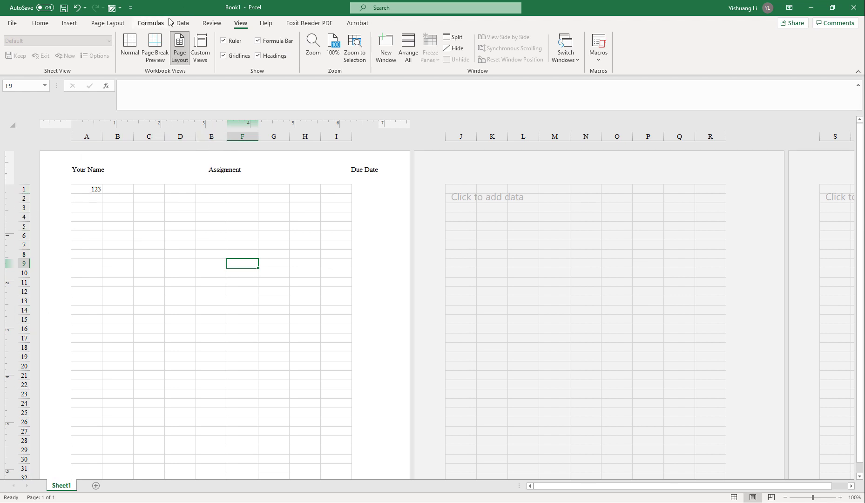
Change the worksheet's page orientation to Landscape and look over the page down to its footer
{"action": "left_click", "coordinate": [112, 25]}
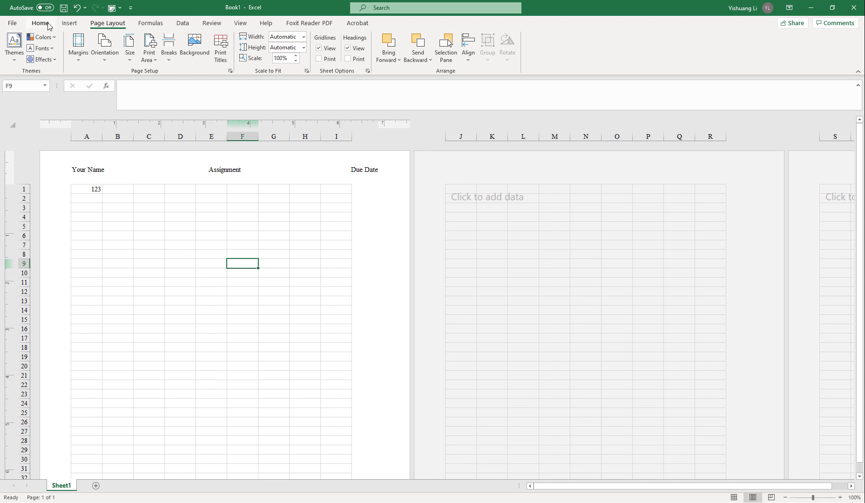
{"action": "left_click", "coordinate": [109, 55]}
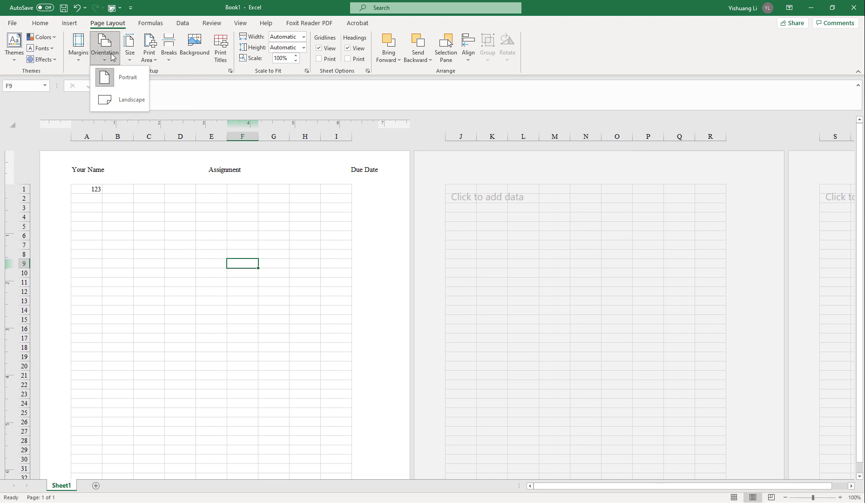
{"action": "left_click", "coordinate": [137, 101]}
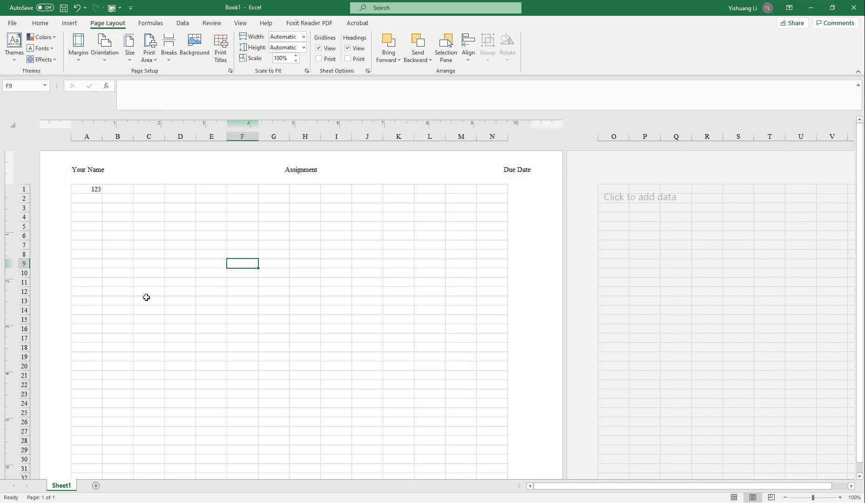
{"action": "scroll", "coordinate": [162, 335], "scroll_direction": "down", "scroll_amount": 2}
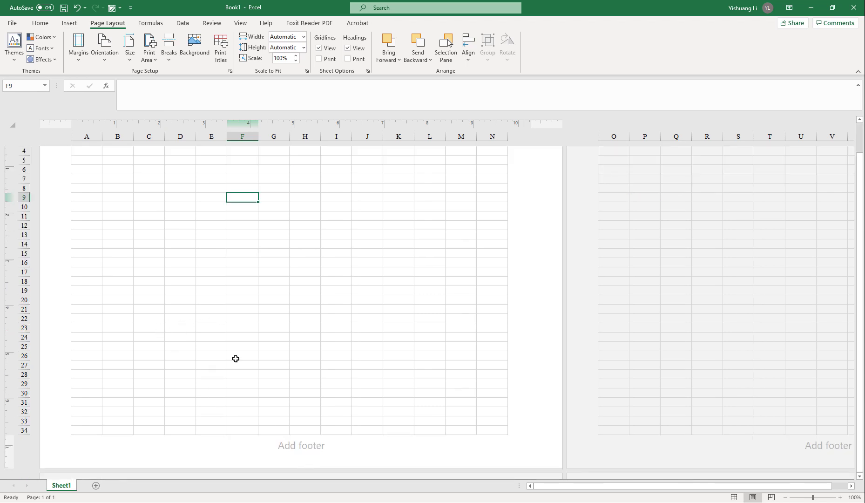
{"action": "scroll", "coordinate": [236, 353], "scroll_direction": "up", "scroll_amount": 2}
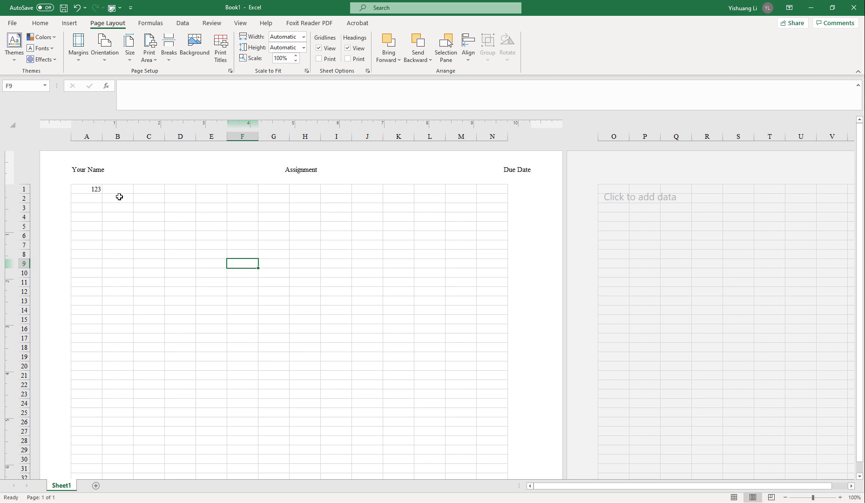
Start saving a copy of the workbook on This PC with the file type Excel Template (*.xltx)
{"action": "left_click", "coordinate": [40, 22]}
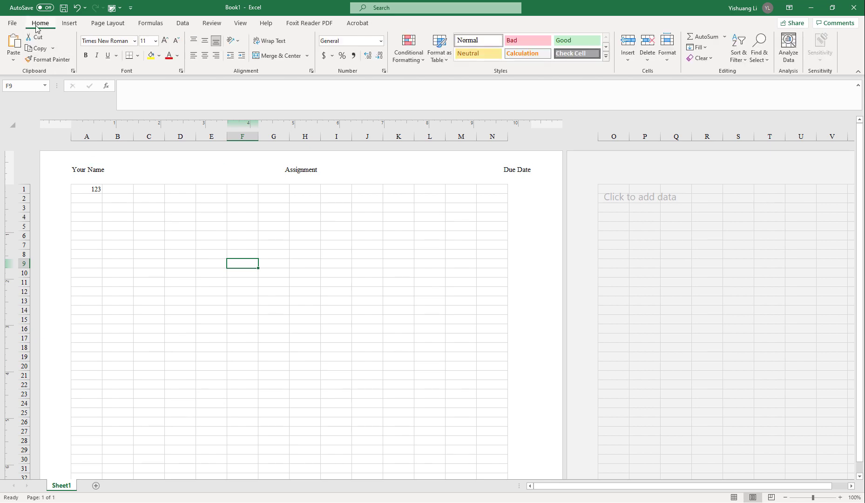
{"action": "left_click", "coordinate": [12, 23]}
{"action": "left_click", "coordinate": [51, 148]}
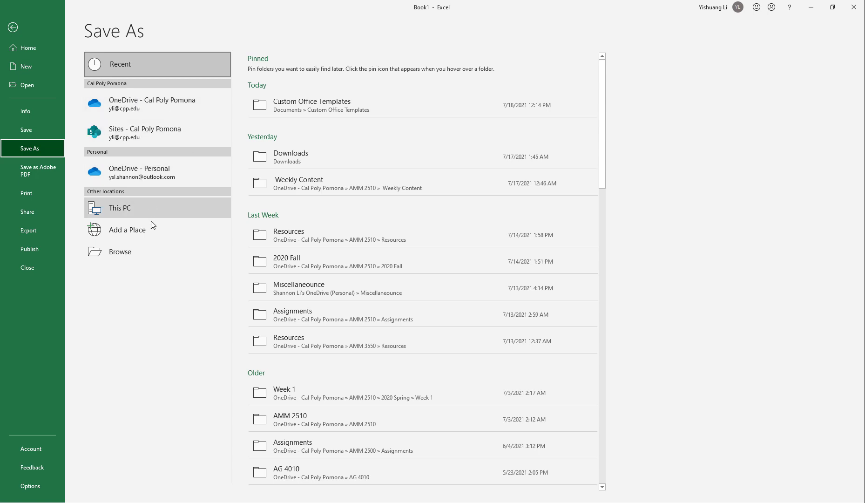
{"action": "left_click", "coordinate": [180, 204]}
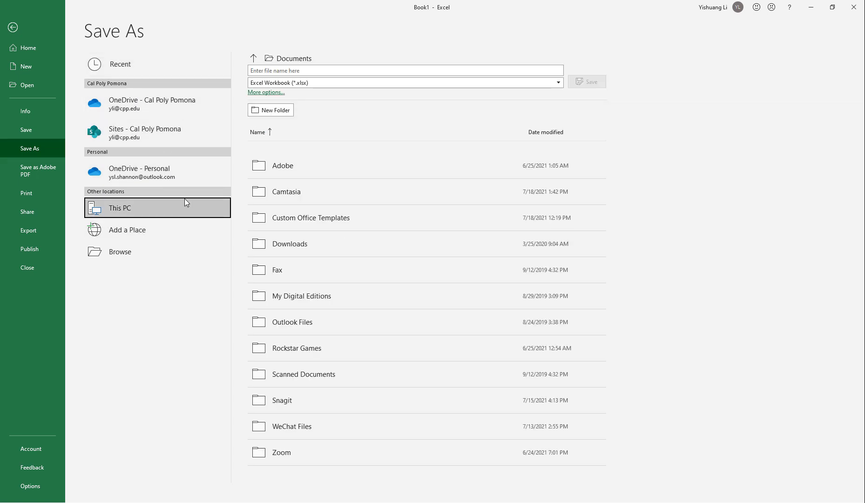
{"action": "left_click", "coordinate": [321, 84]}
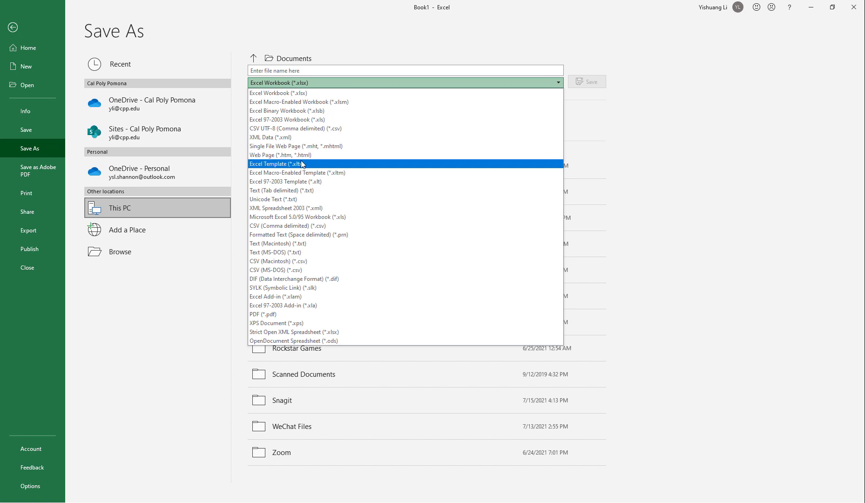
{"action": "left_click", "coordinate": [316, 164]}
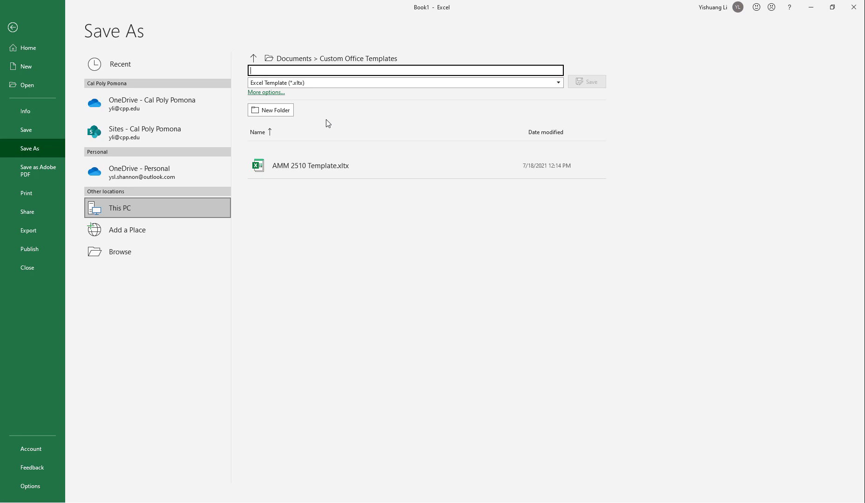
Name the template AMM and save it in the Custom Office Templates folder
{"action": "type", "text": "AMM"}
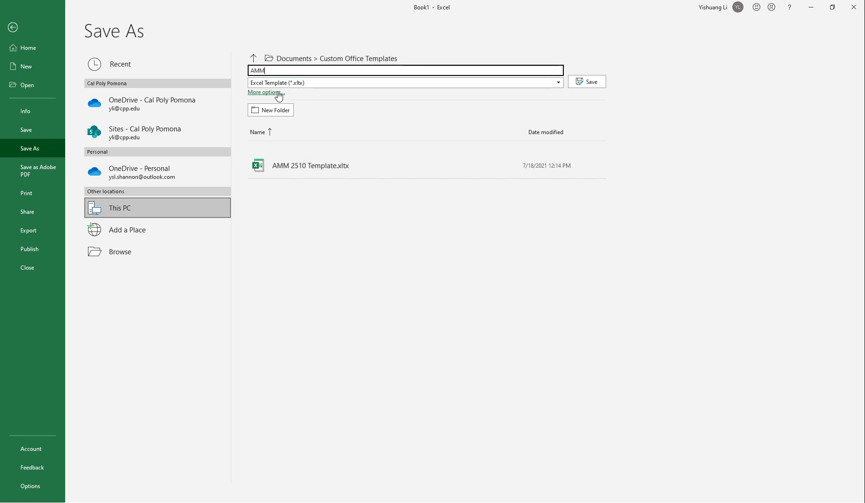
{"action": "left_click", "coordinate": [278, 95]}
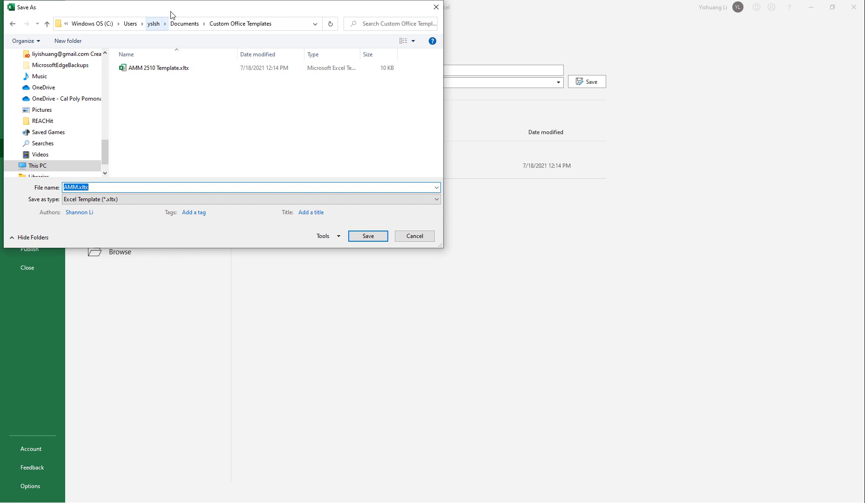
{"action": "left_click_drag", "start_coordinate": [178, 12], "coordinate": [218, 67]}
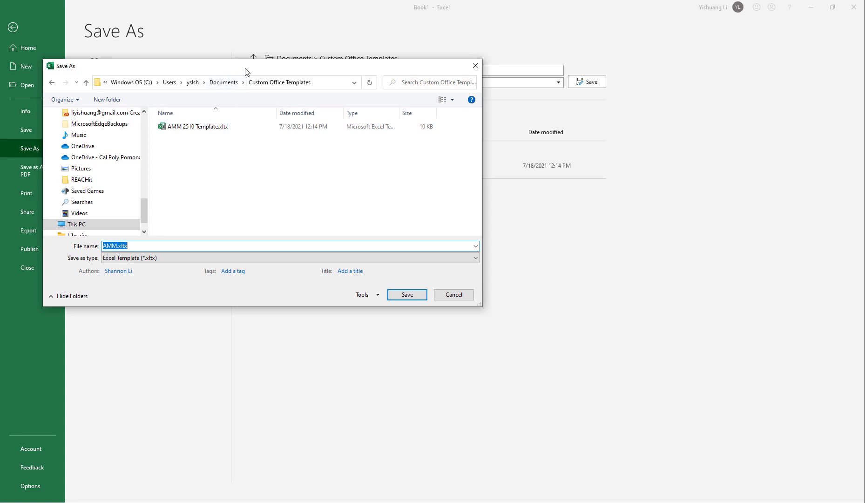
{"action": "left_click_drag", "start_coordinate": [246, 71], "coordinate": [465, 222]}
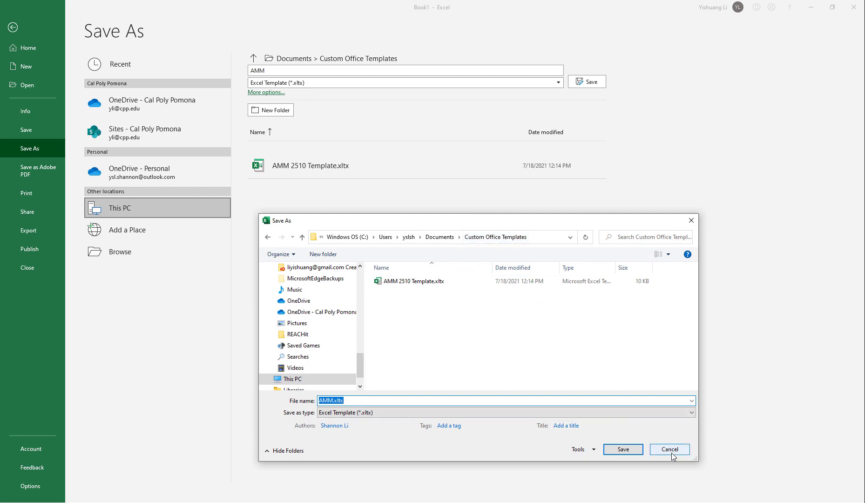
{"action": "left_click", "coordinate": [622, 449]}
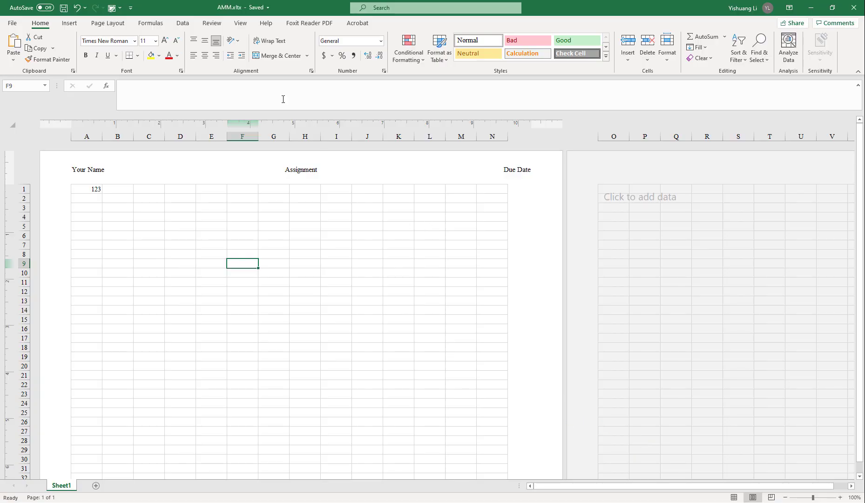
Find the AMM template among the personal templates for new workbooks and pin it
{"action": "left_click", "coordinate": [12, 23]}
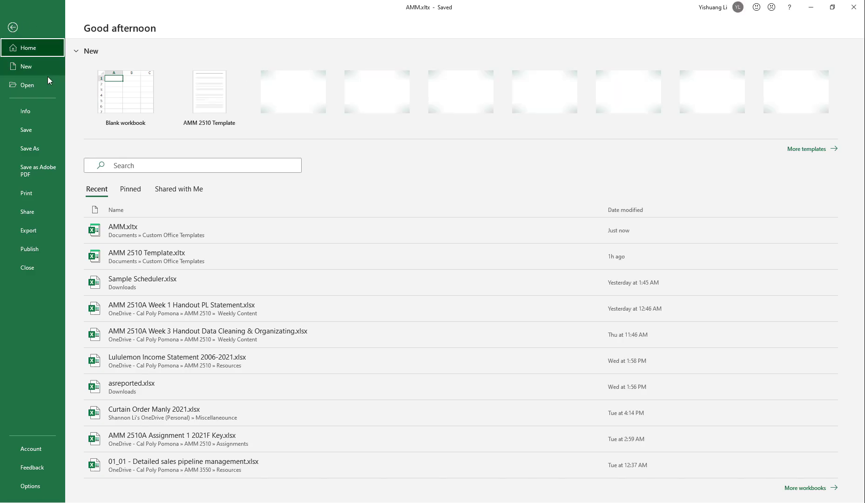
{"action": "left_click", "coordinate": [37, 68]}
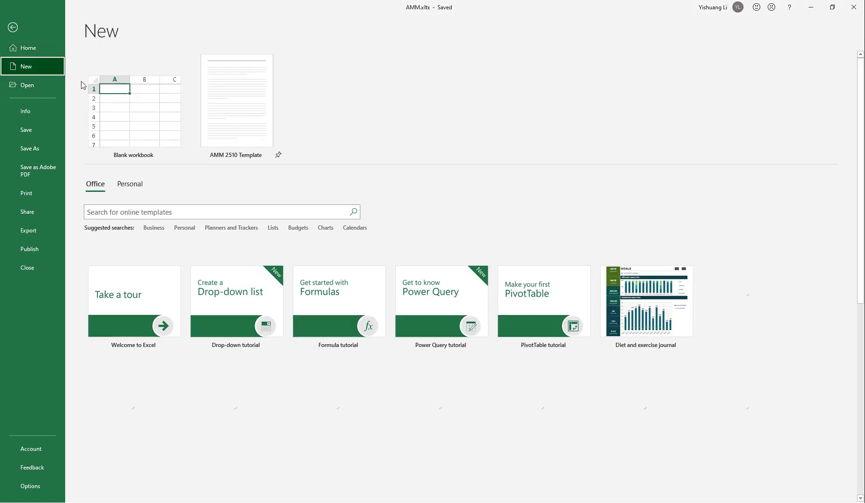
{"action": "left_click", "coordinate": [132, 184]}
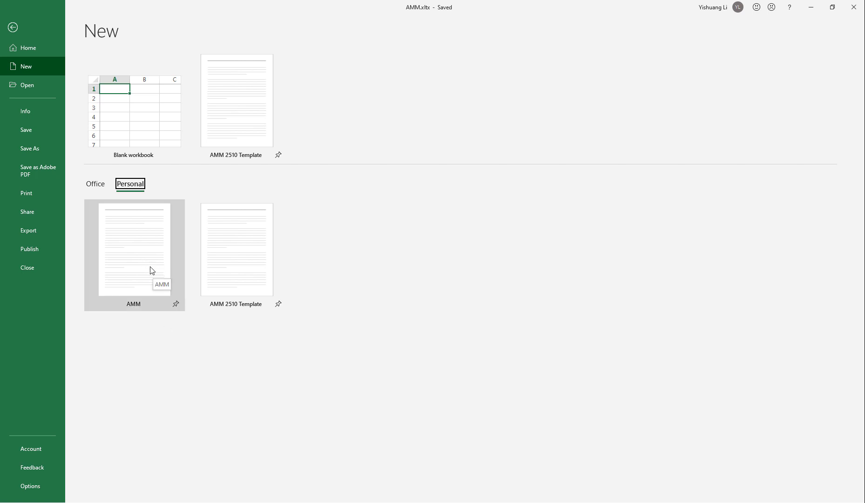
{"action": "left_click", "coordinate": [140, 259]}
{"action": "left_click", "coordinate": [136, 255]}
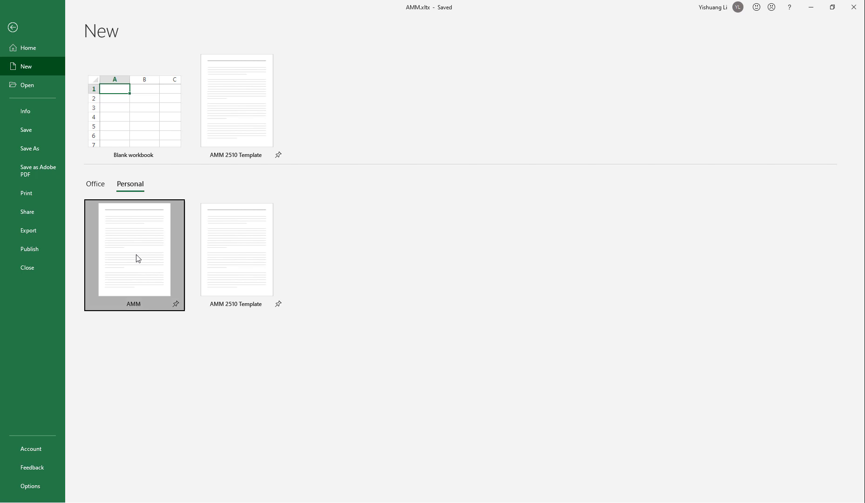
{"action": "left_click", "coordinate": [122, 254]}
{"action": "left_click", "coordinate": [138, 265]}
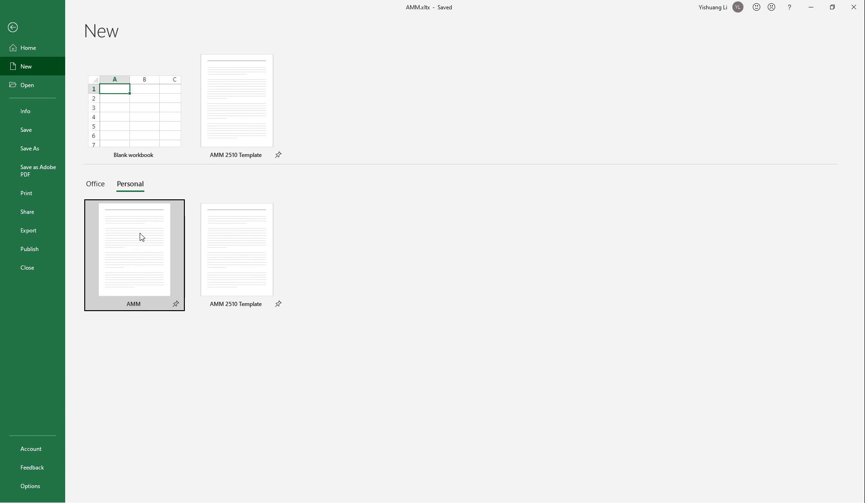
{"action": "left_click", "coordinate": [147, 257]}
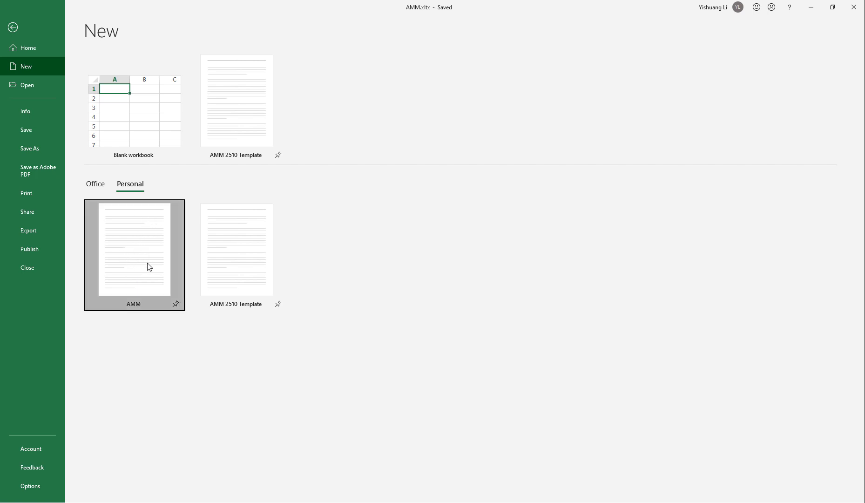
{"action": "left_click", "coordinate": [176, 304]}
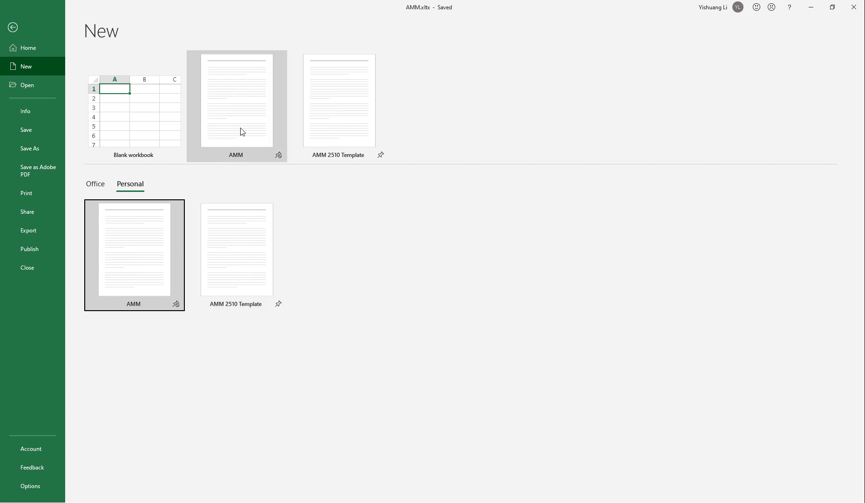